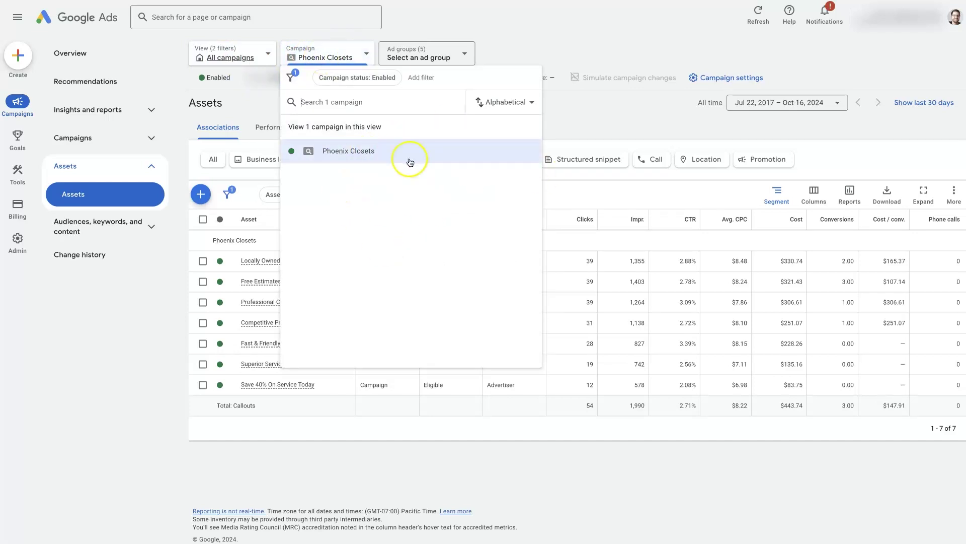
left_click(529, 31)
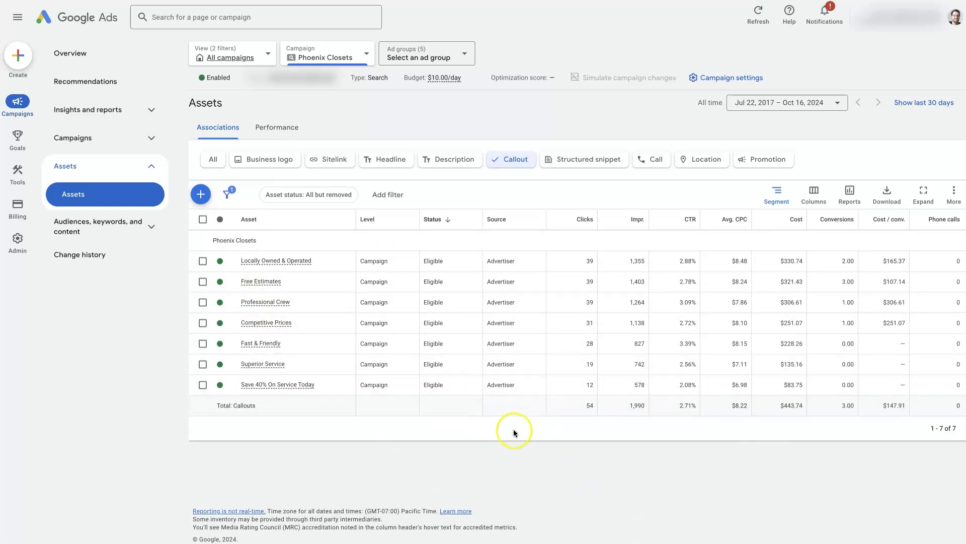
left_click(203, 260)
left_click(203, 281)
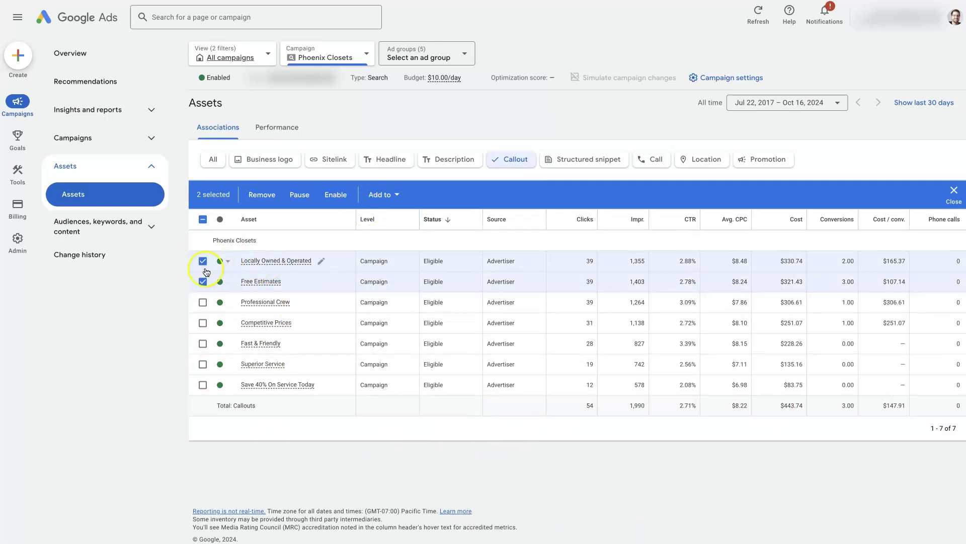
left_click(953, 192)
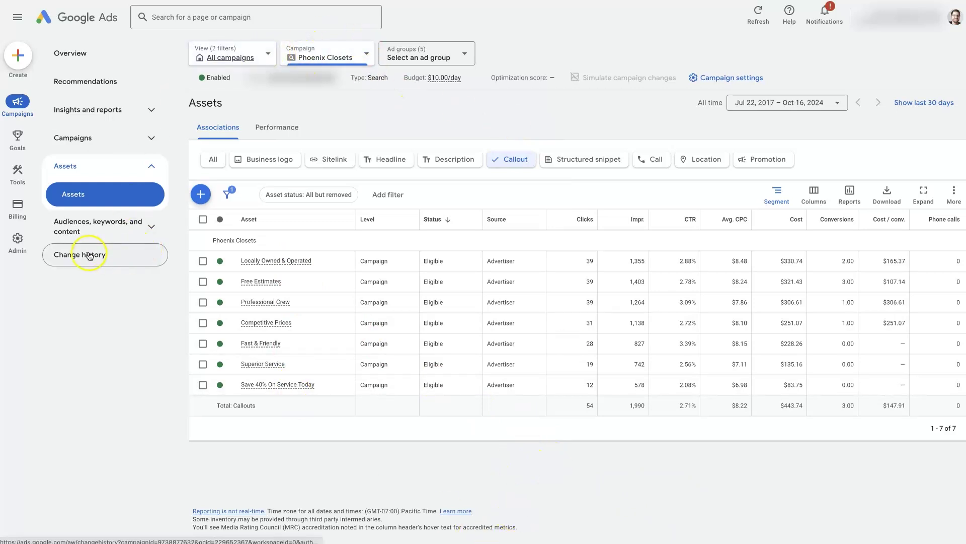
left_click(149, 167)
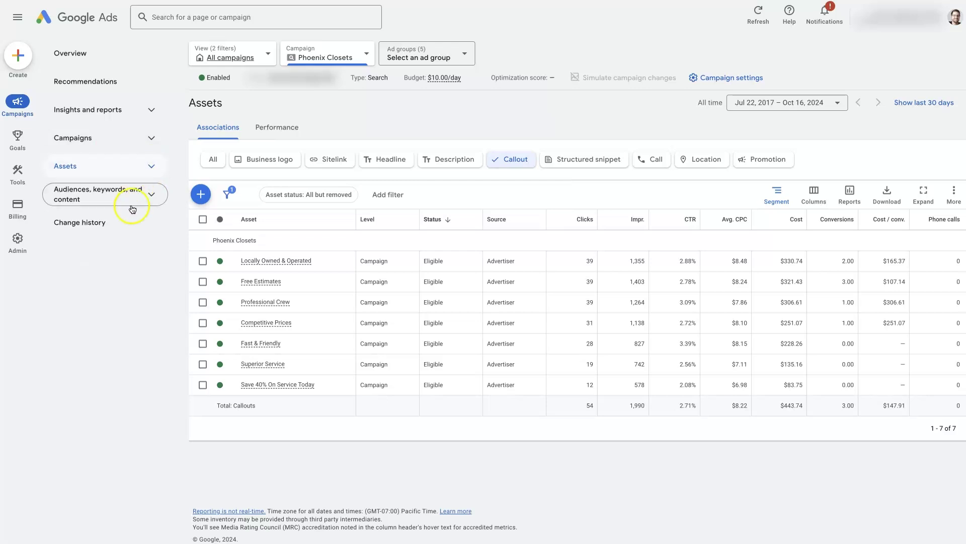
left_click(150, 166)
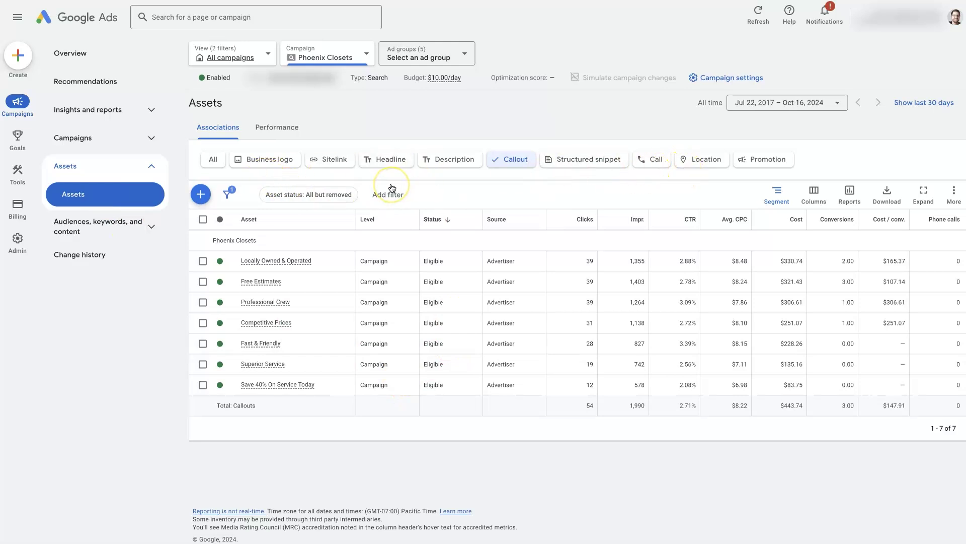
- Start new callout assets for the Phoenix Closets campaign and extend the form to seven callout text fields
left_click(441, 188)
left_click(212, 161)
left_click(204, 200)
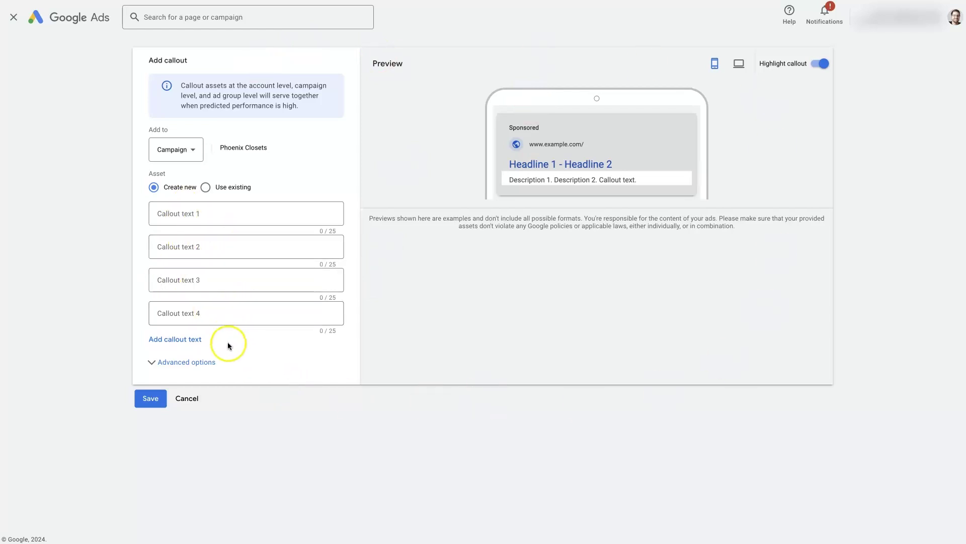
left_click(173, 339)
left_click(184, 373)
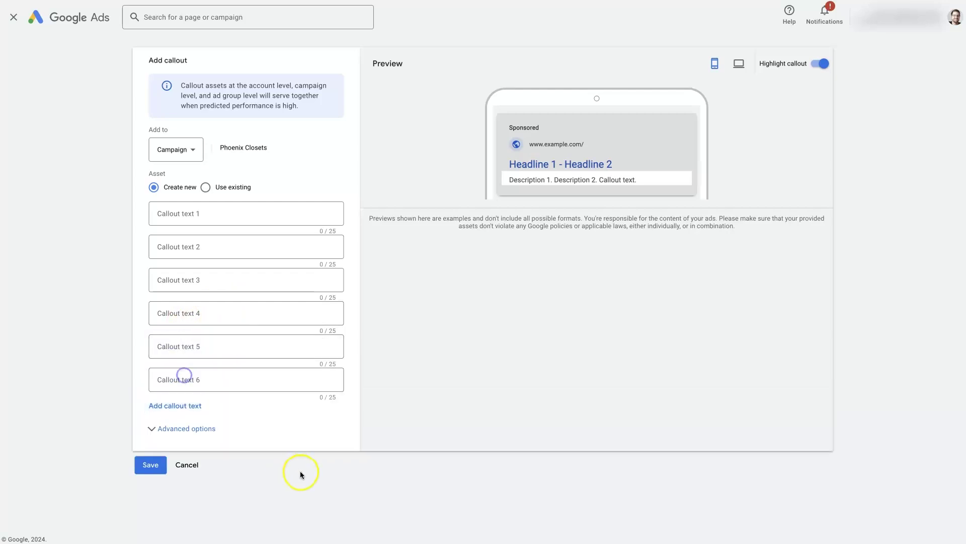
left_click(202, 405)
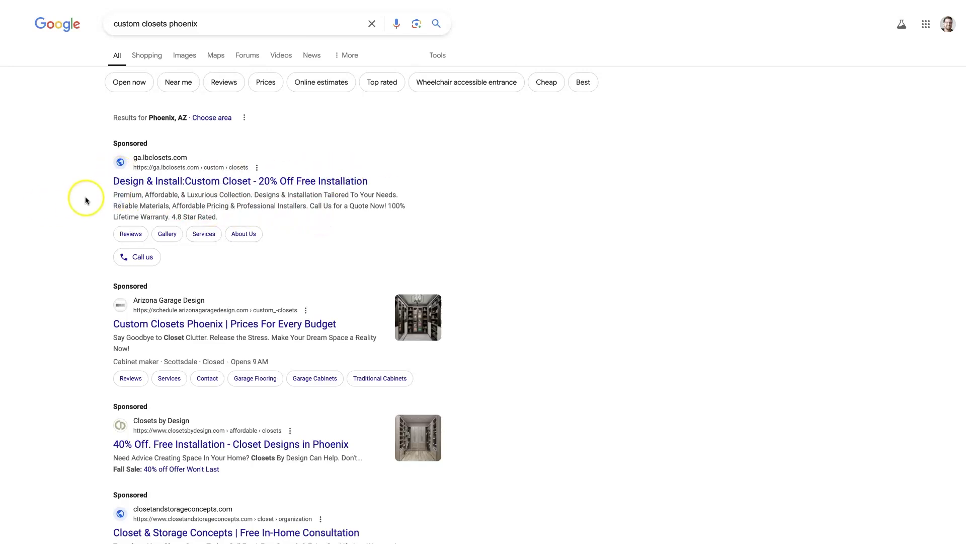
- In the Google results for "custom closets phoenix", examine the description and callout text of the first sponsored ad
left_click_drag(113, 194, 307, 207)
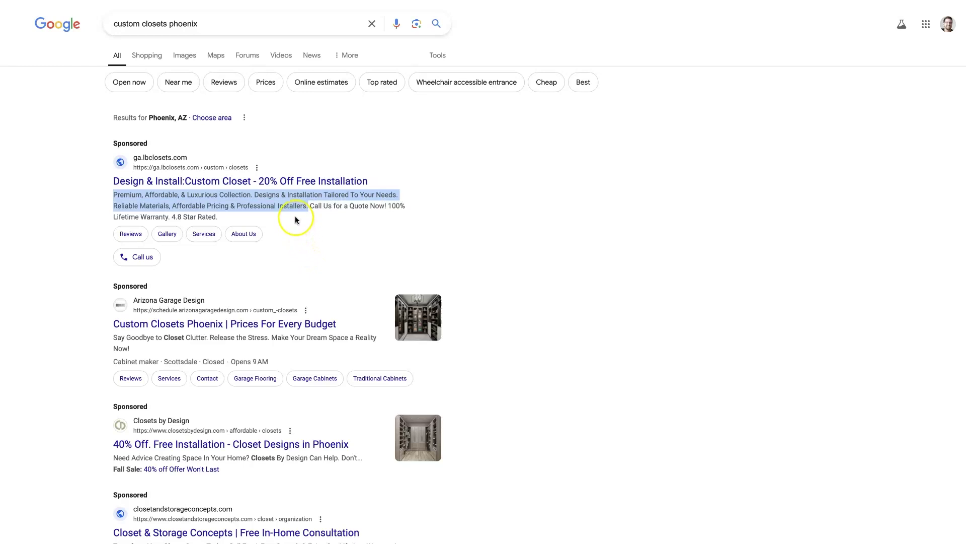
triple_click(319, 211)
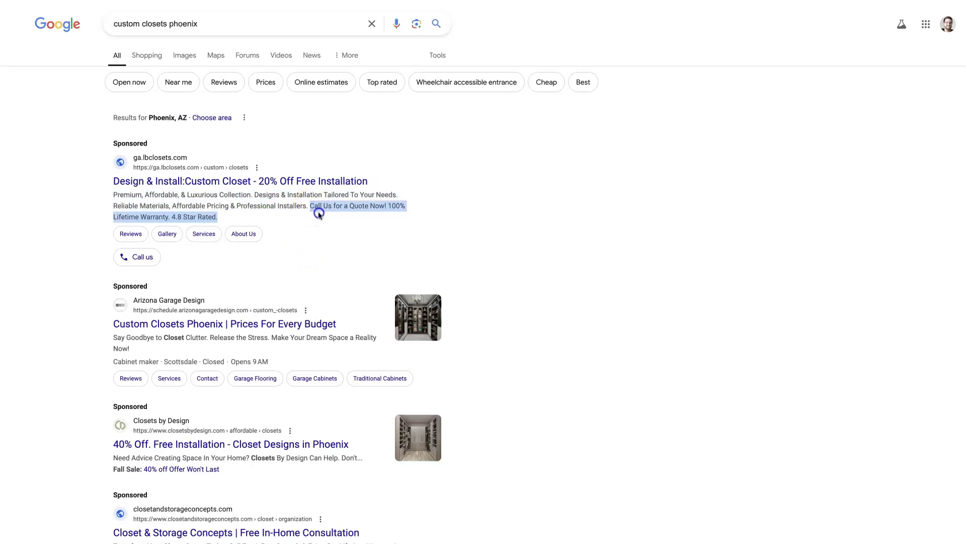
left_click(318, 218)
left_click_drag(310, 206, 220, 217)
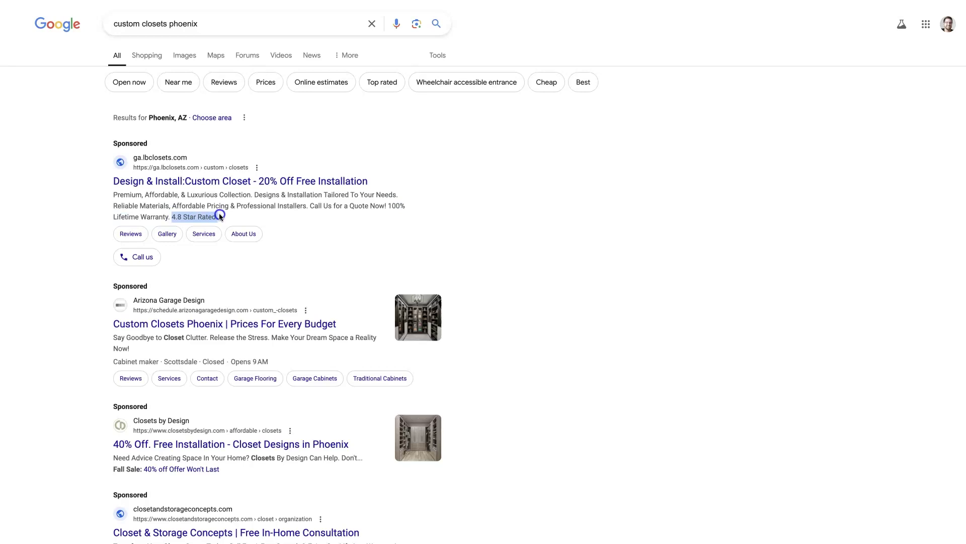
left_click_drag(220, 216, 218, 210)
left_click(70, 232)
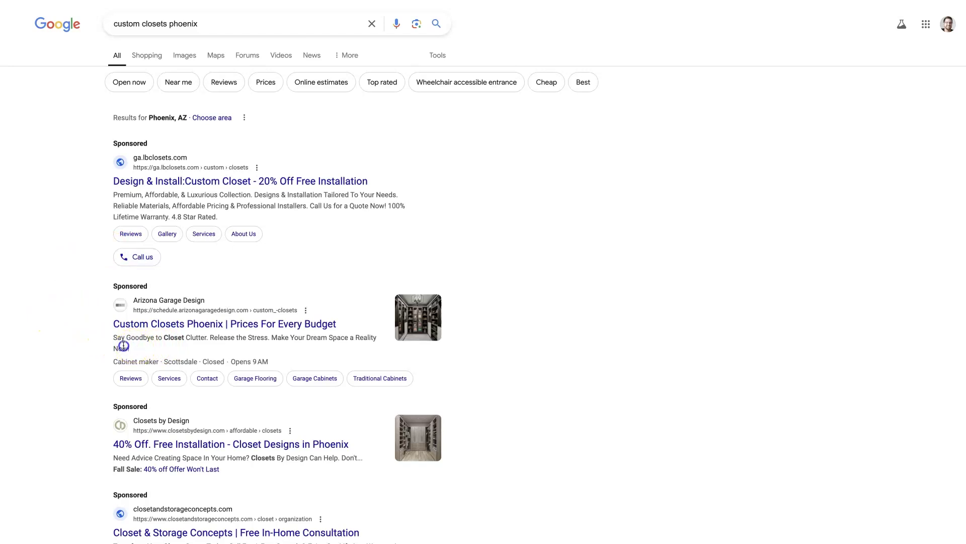
- Examine the ad text of the Arizona Garage Design, Closets by Design and closetandstorageconcepts.com sponsored results for callouts
left_click_drag(132, 347, 109, 342)
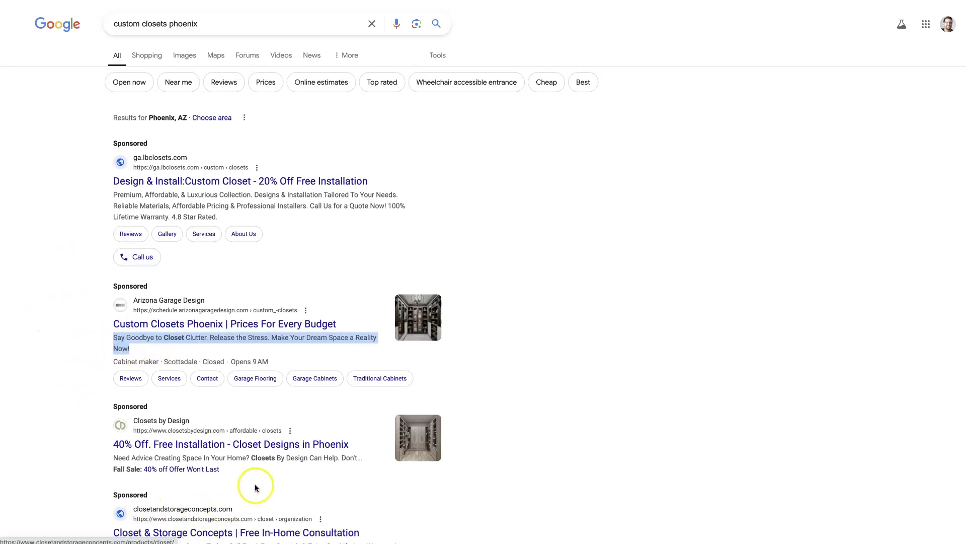
left_click_drag(361, 461, 104, 455)
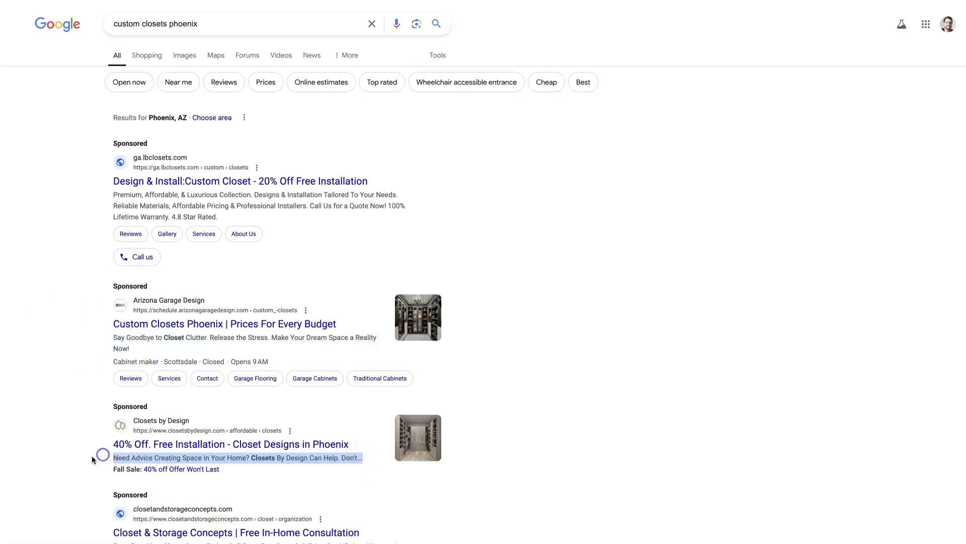
scroll(51, 440, "down", 3)
left_click(44, 444)
left_click_drag(418, 456, 99, 457)
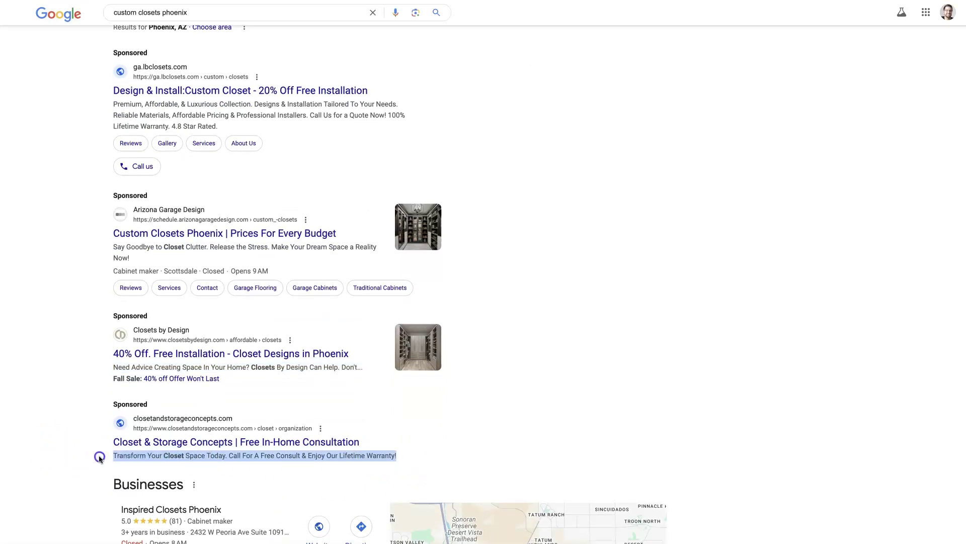
left_click(60, 413)
scroll(47, 421, "up", 3)
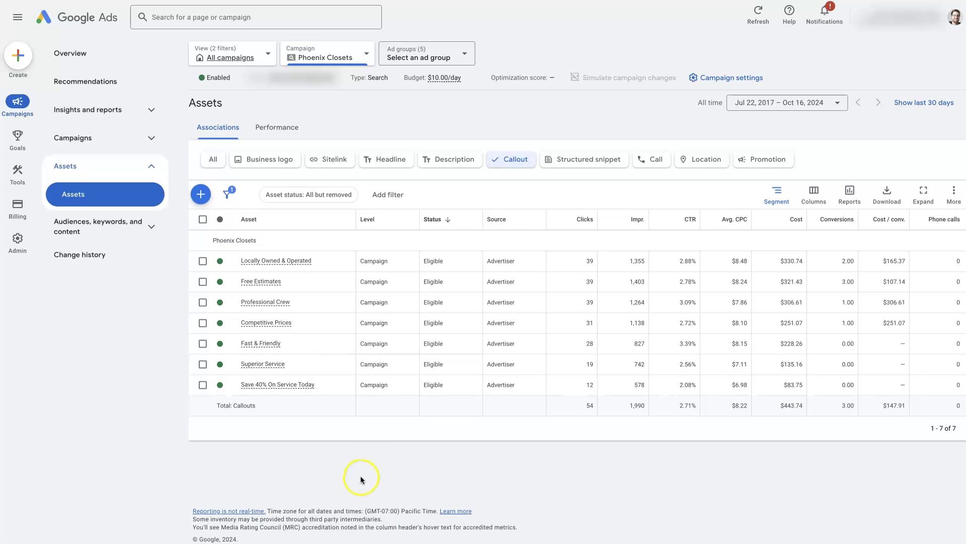
- In the Google Ads callout form, enter "Fits Any Budget", "Satisfaction Guaranteed" and "Space-Saving Designs" as the first three callout texts
left_click(200, 194)
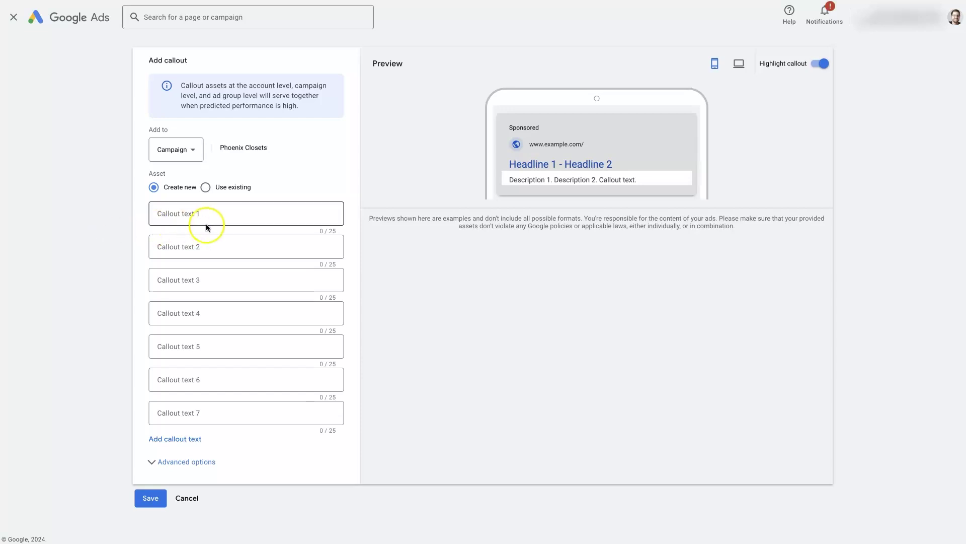
left_click(215, 214)
type("Fits Any Budget")
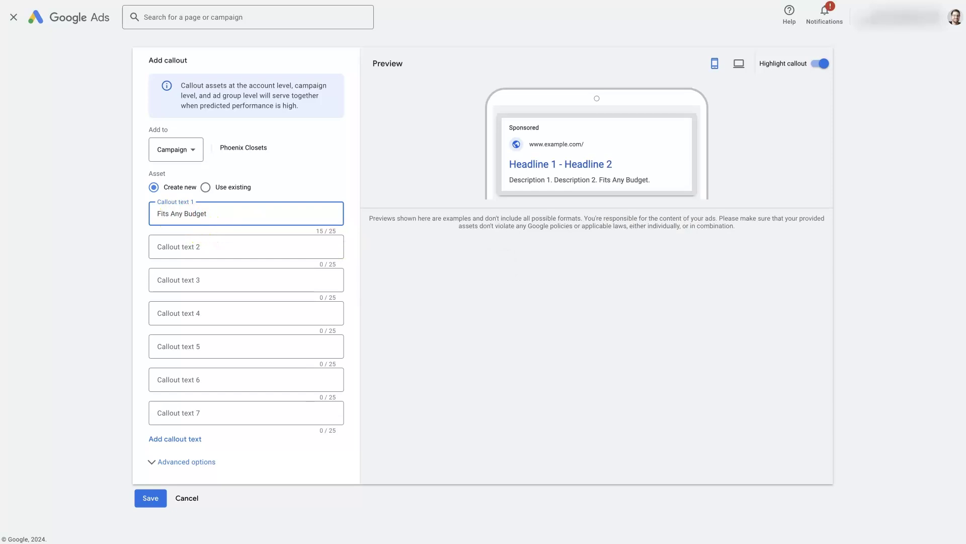
left_click(306, 235)
type("Satisfaction Guaranteed")
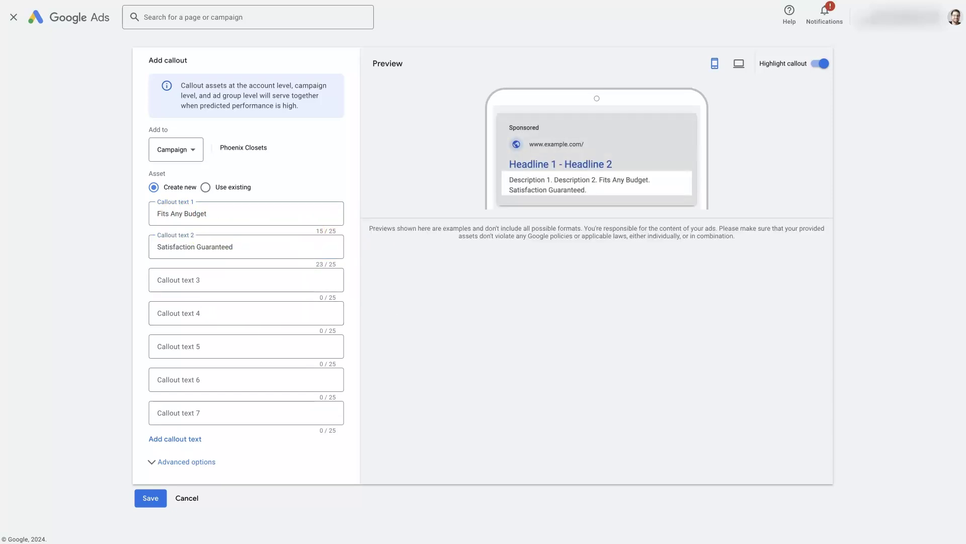
left_click(202, 279)
type("Space-Saving Designs")
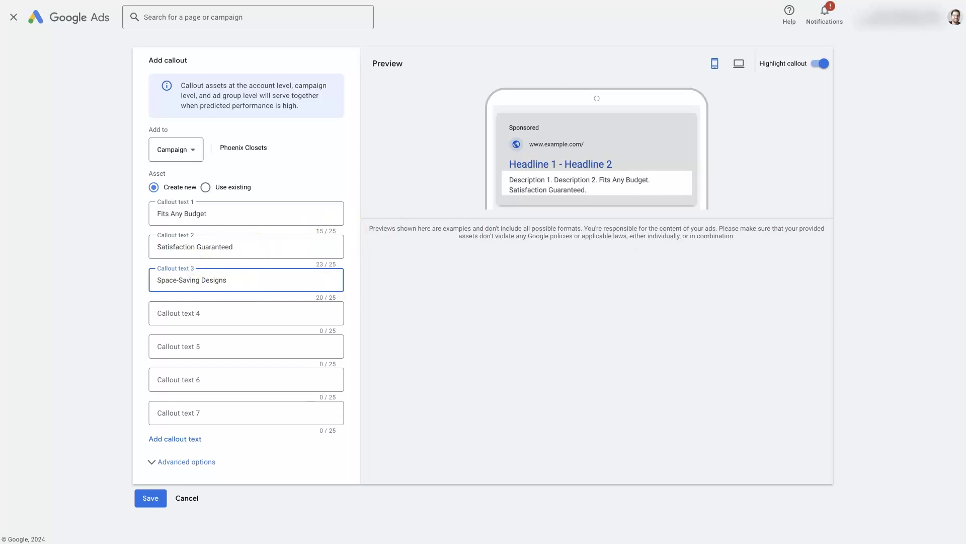
- Enter "Fast Transformations" as callout text 4 and "5-Star Rated" as callout text 5
left_click(214, 314)
type("Fast Transformations")
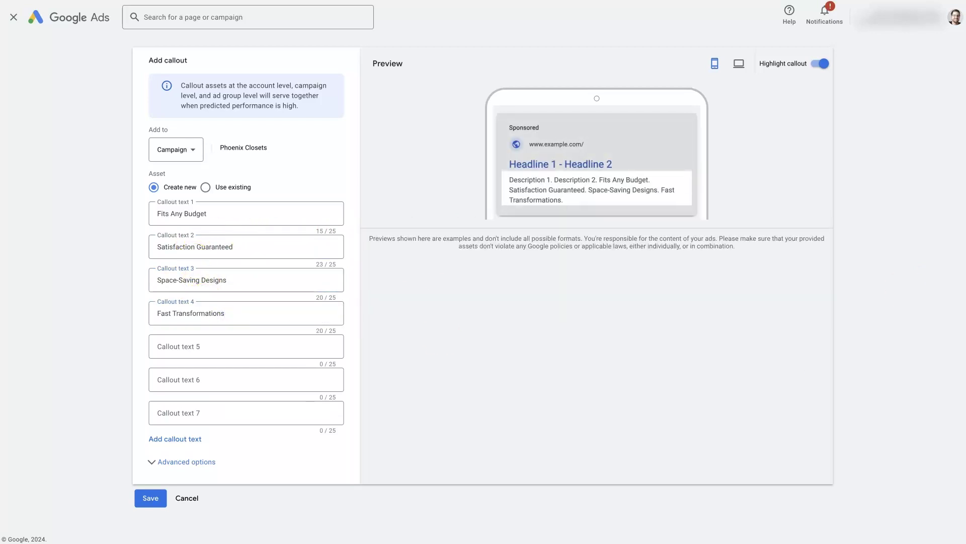
left_click(210, 342)
type("5-Star Rated")
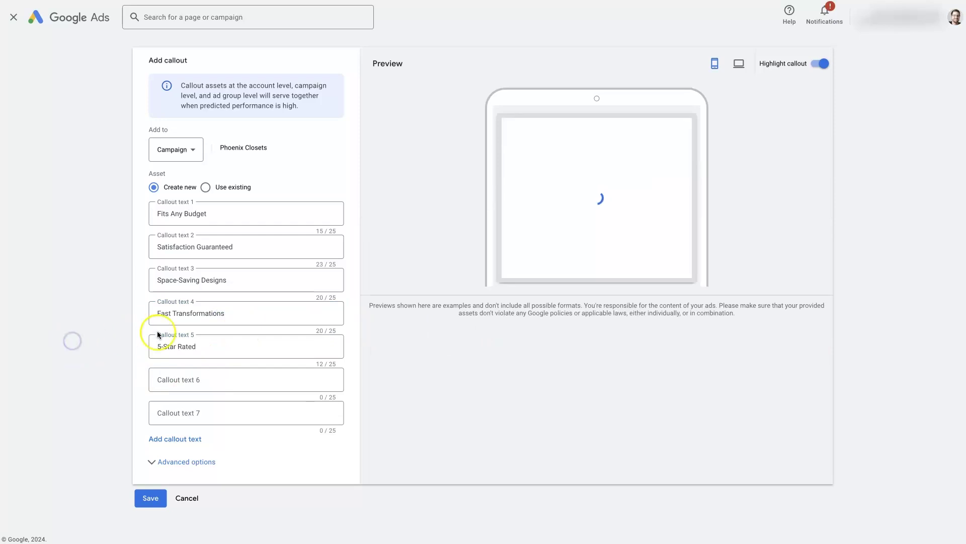
left_click_drag(210, 348, 140, 345)
left_click(90, 370)
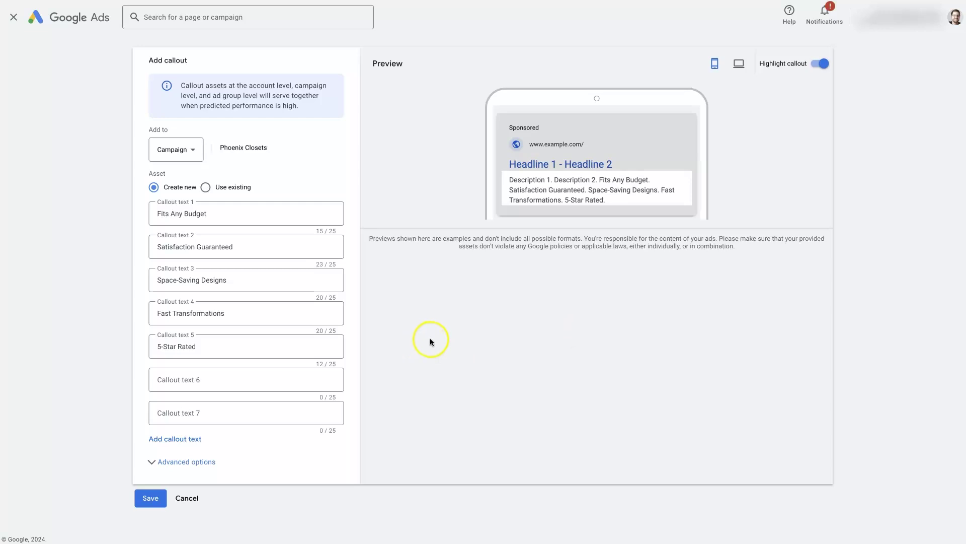
- Check the callout character counter and the levels the callouts can be added to, leaving the Phoenix Closets campaign selected
left_click_drag(323, 231, 336, 232)
left_click(374, 319)
left_click(177, 153)
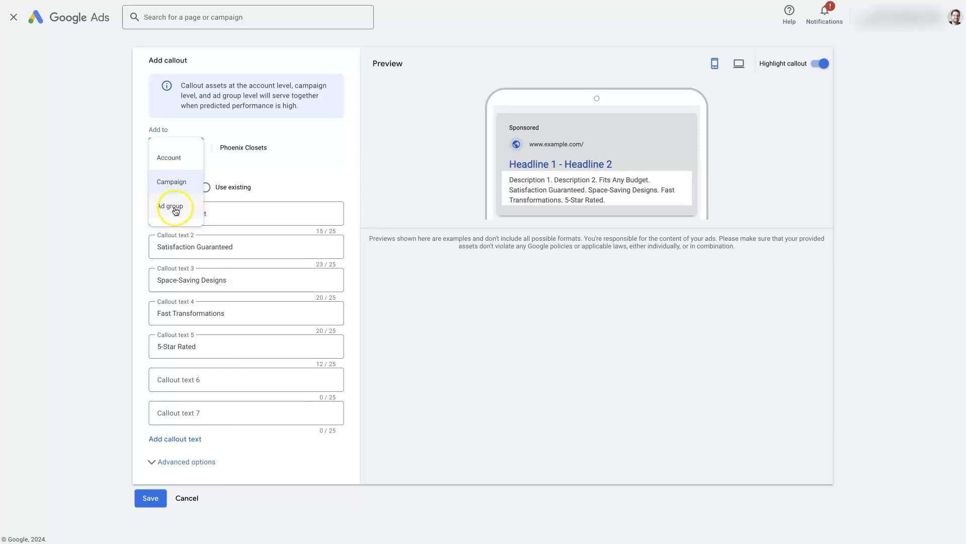
left_click(302, 165)
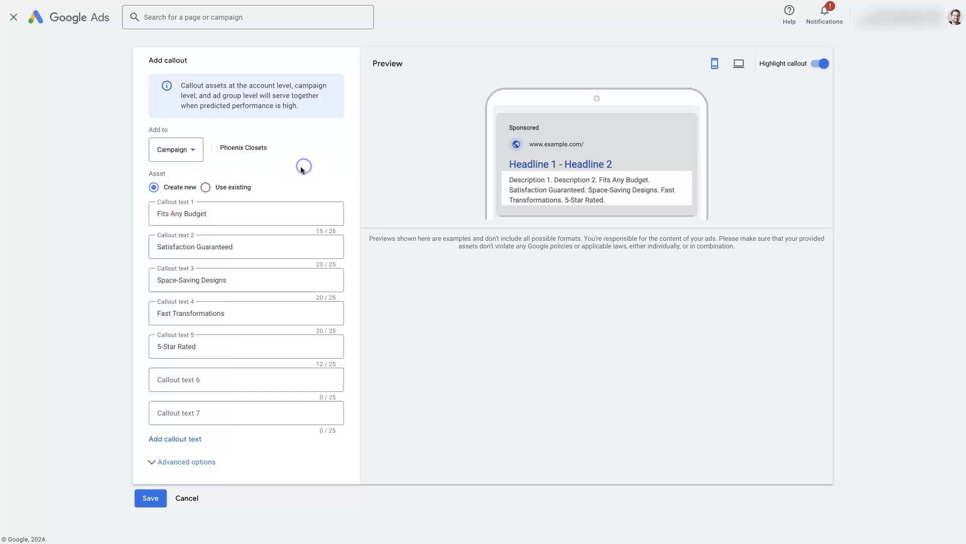
left_click(169, 155)
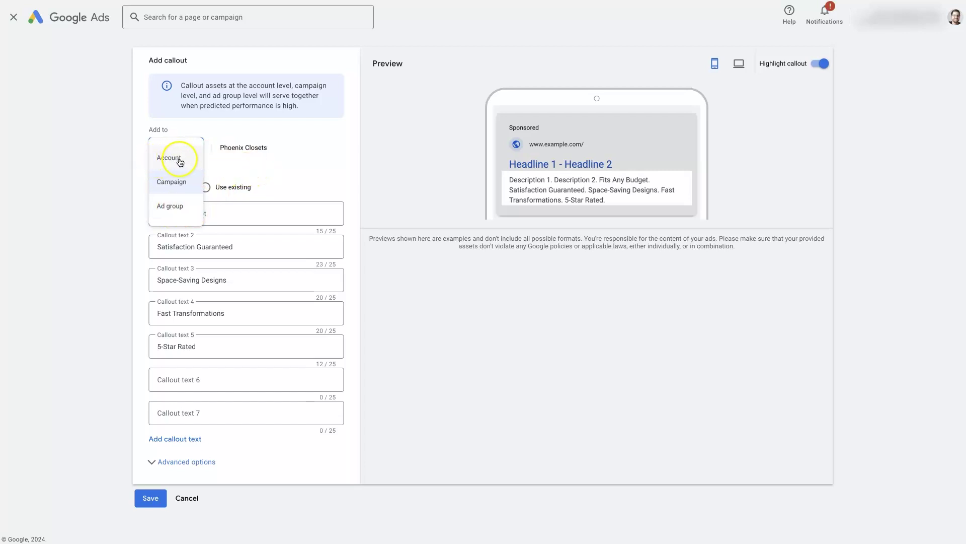
left_click(276, 168)
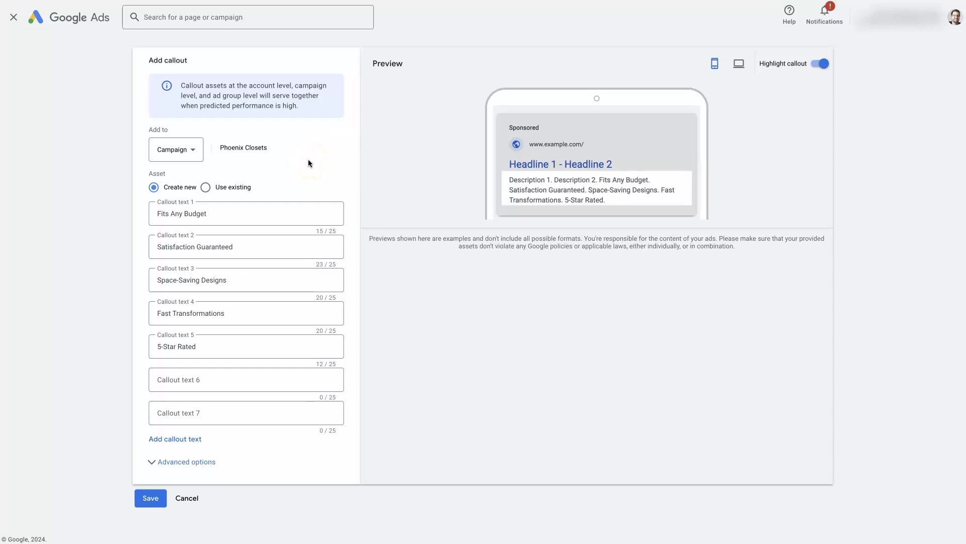
left_click_drag(267, 147, 217, 147)
left_click(288, 165)
left_click(204, 350)
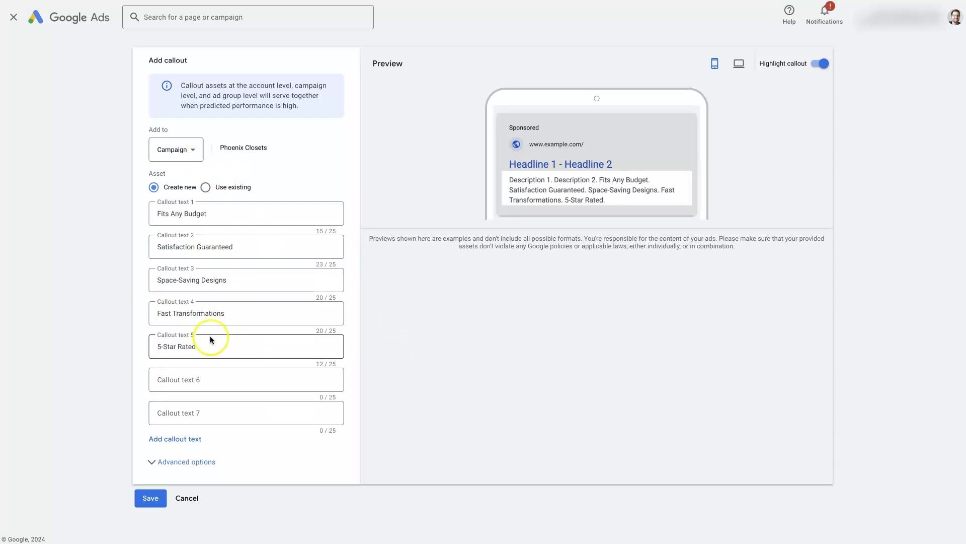
- Review the advanced asset scheduling options for start date, end date, and days and hours
left_click(210, 462)
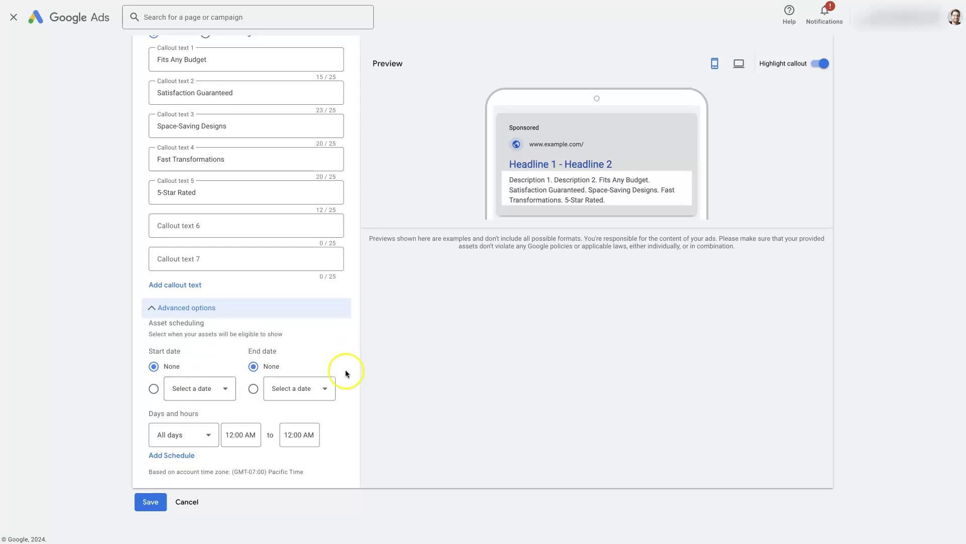
scroll(346, 370, "up", 1)
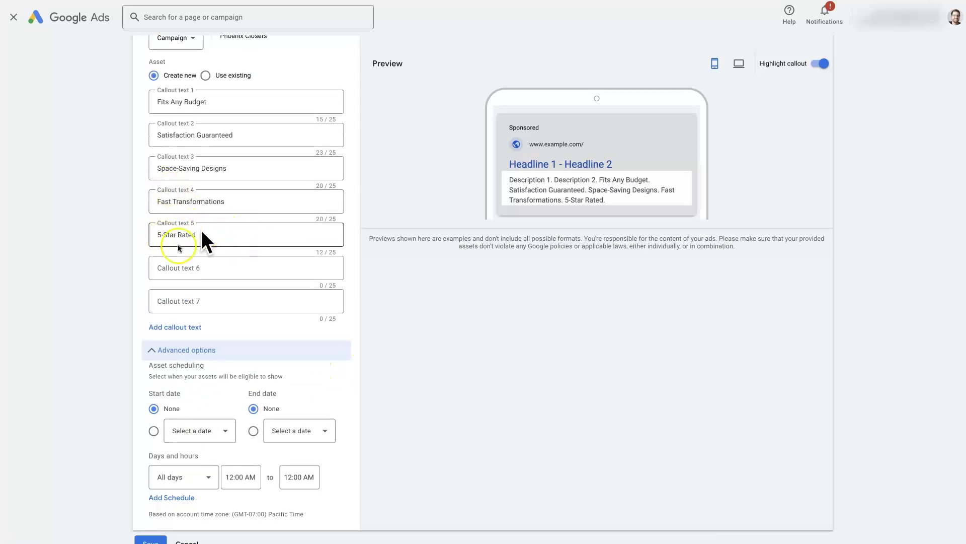
scroll(238, 341, "down", 1)
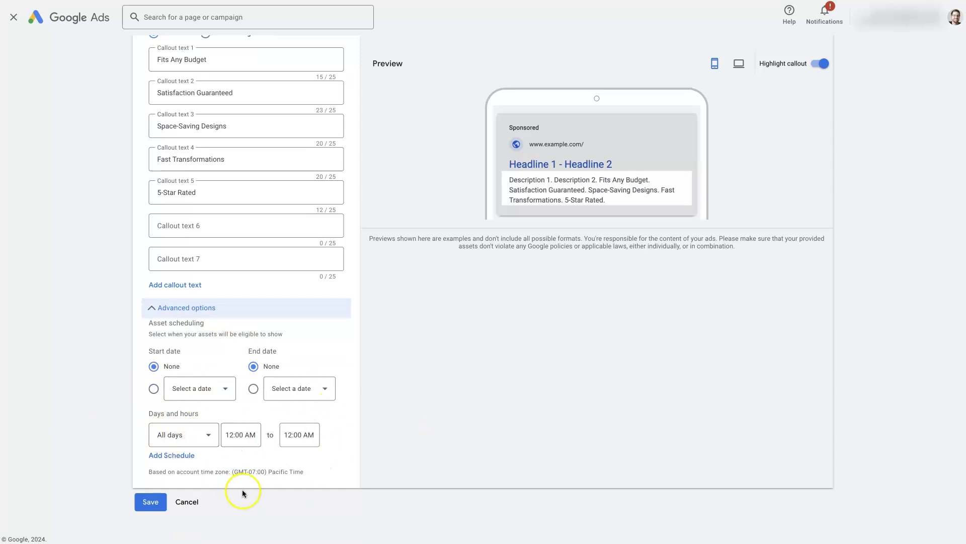
left_click(185, 308)
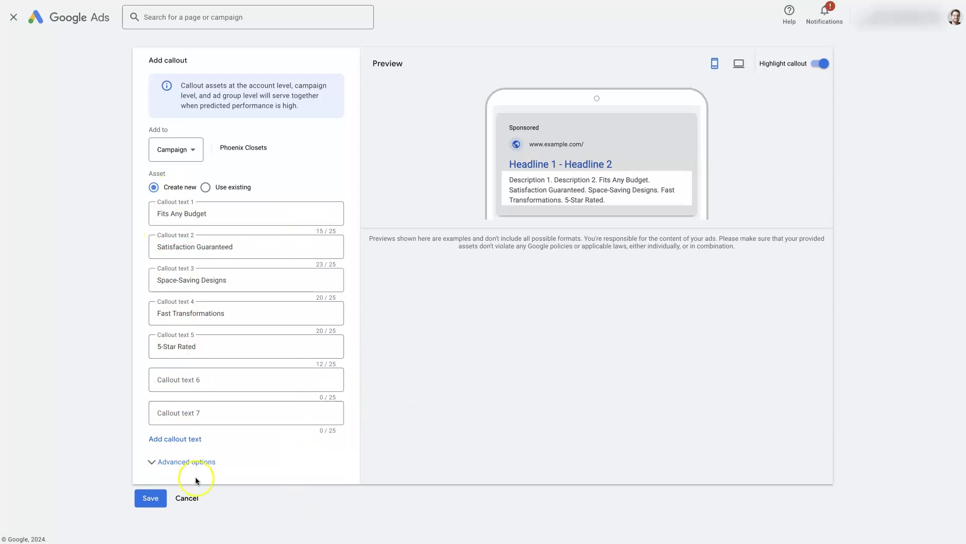
- Add more blank callout text fields to the form, up to callout text 20
left_click(180, 438)
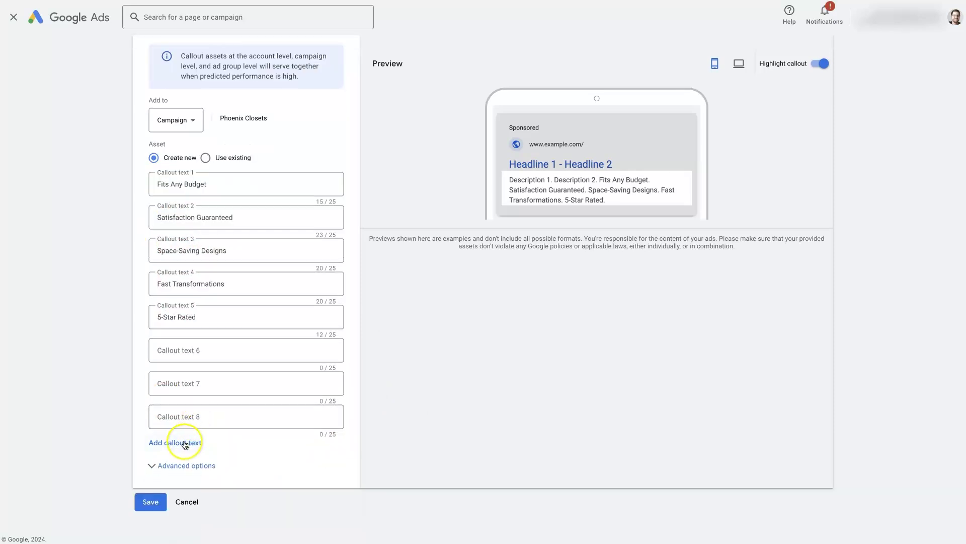
left_click(185, 444)
left_click(188, 440)
left_click(185, 475)
left_click(189, 509)
left_click(193, 446)
left_click(191, 478)
left_click(191, 508)
left_click(187, 443)
left_click(191, 475)
left_click(195, 509)
left_click(192, 444)
left_click(195, 478)
left_click(194, 509)
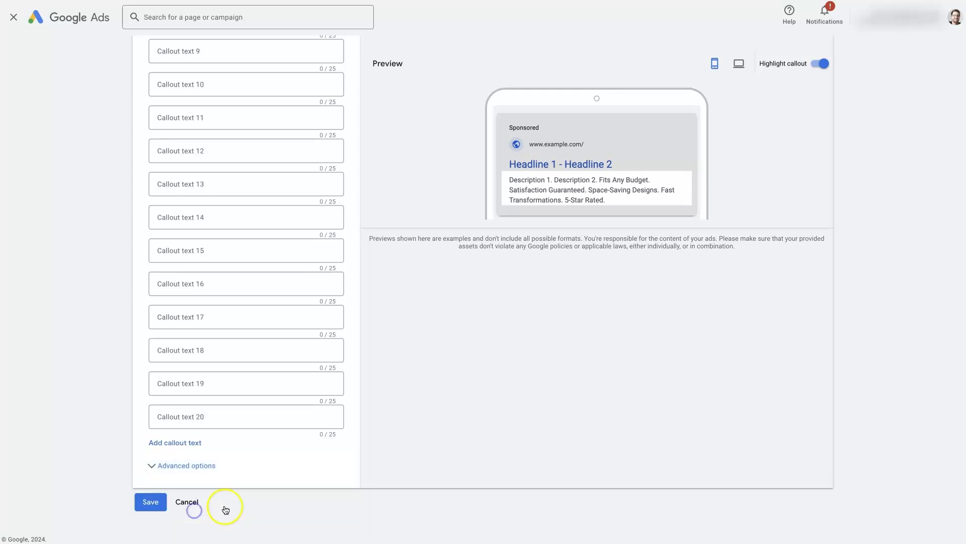
left_click(192, 443)
scroll(227, 246, "up", 9)
scroll(221, 264, "down", 9)
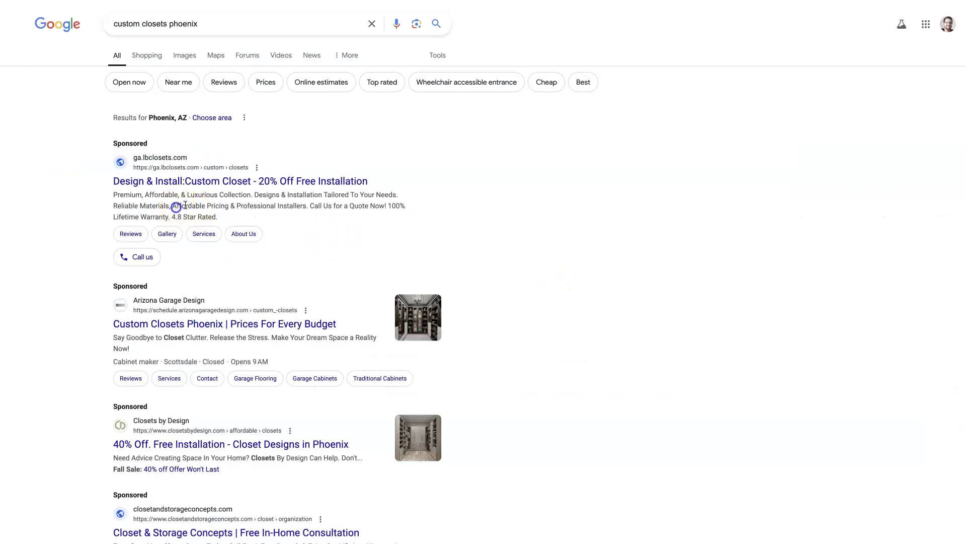
- Examine the callout-style phrases in the ga.lbclosets.com sponsored ad among the Google results for custom closets phoenix
left_click(167, 226)
left_click(153, 183)
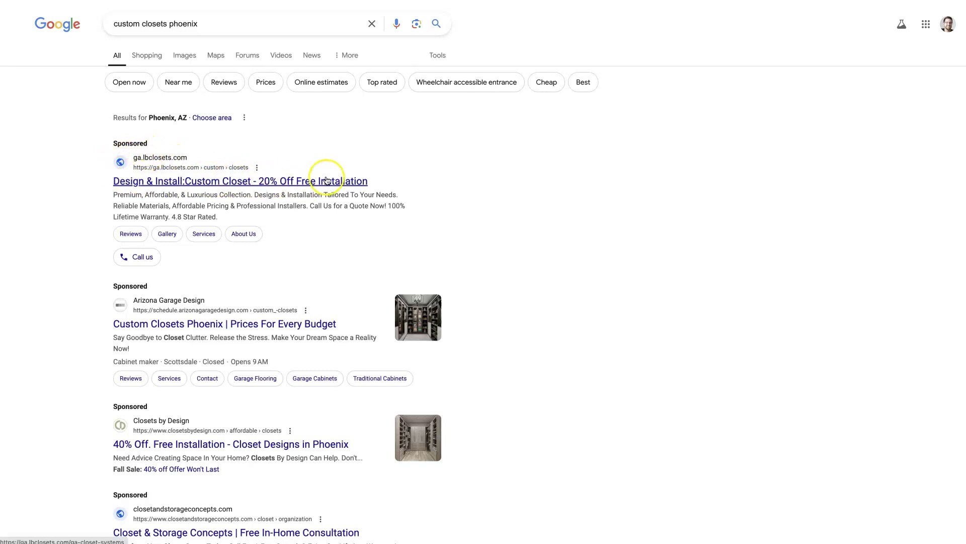
left_click_drag(117, 195, 367, 212)
left_click(368, 212)
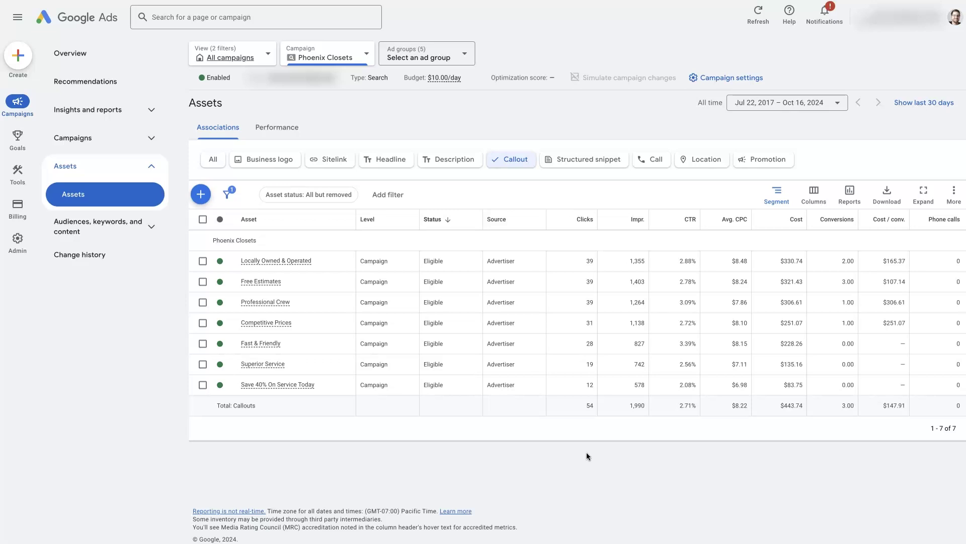
- In the Google Ads callout assets table, select Locally Owned & Operated and examine its clicks, impressions, CTR, cost, conversions and cost per conversion
left_click(577, 259)
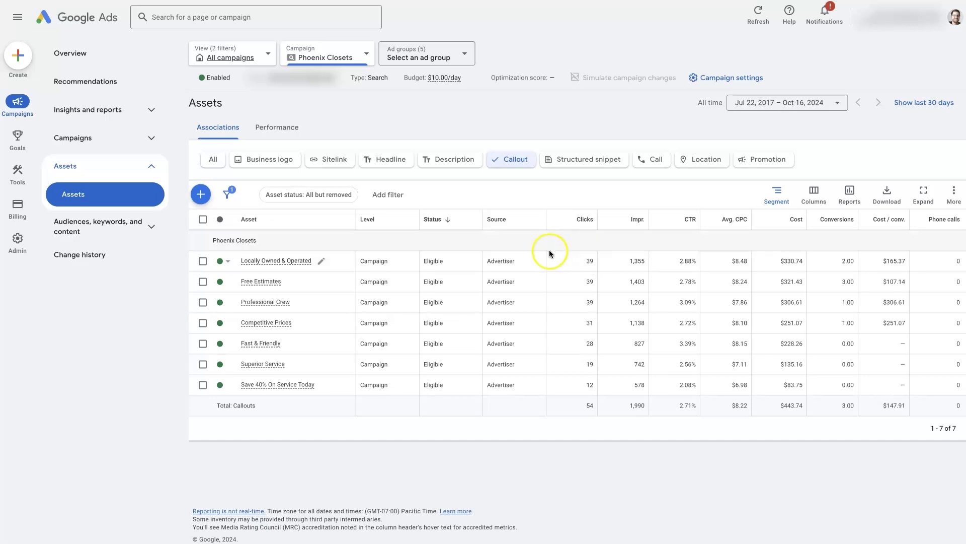
left_click(203, 261)
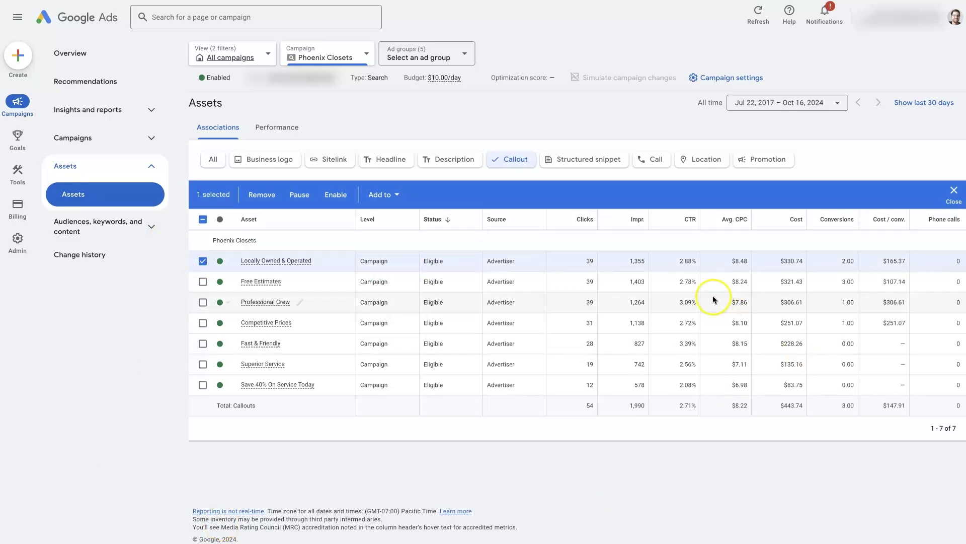
left_click_drag(630, 262, 648, 268)
left_click(637, 268)
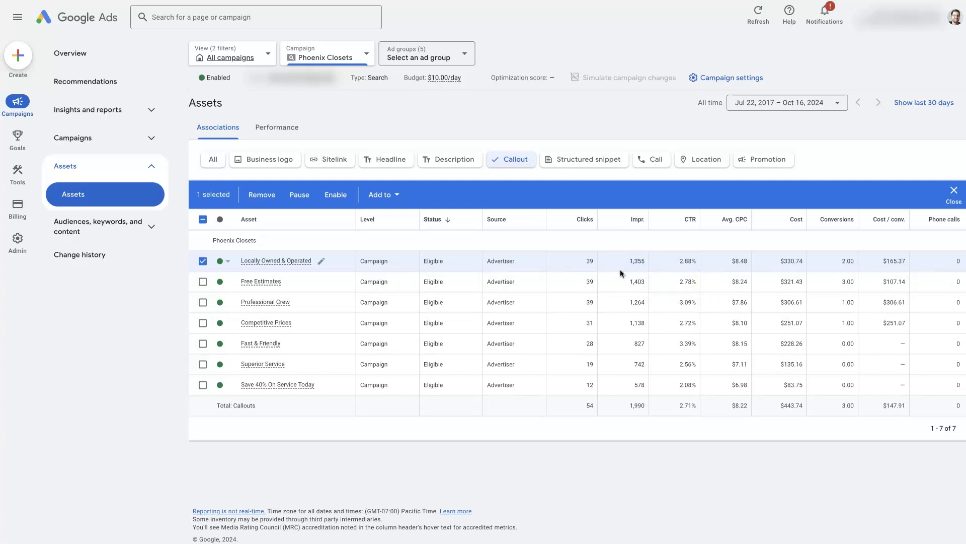
double_click(592, 264)
left_click(680, 264)
left_click_drag(680, 264, 697, 263)
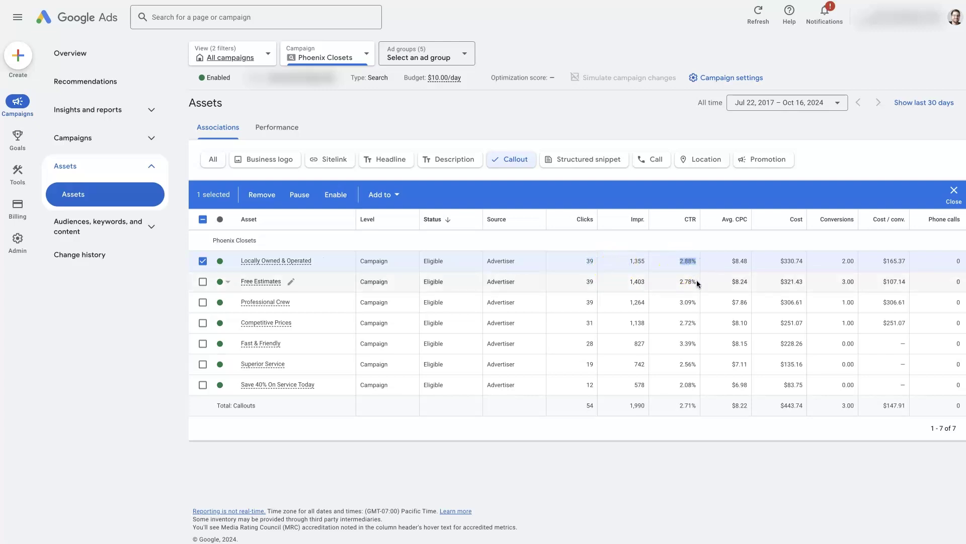
left_click(736, 267)
left_click_drag(765, 263, 858, 263)
left_click(890, 261)
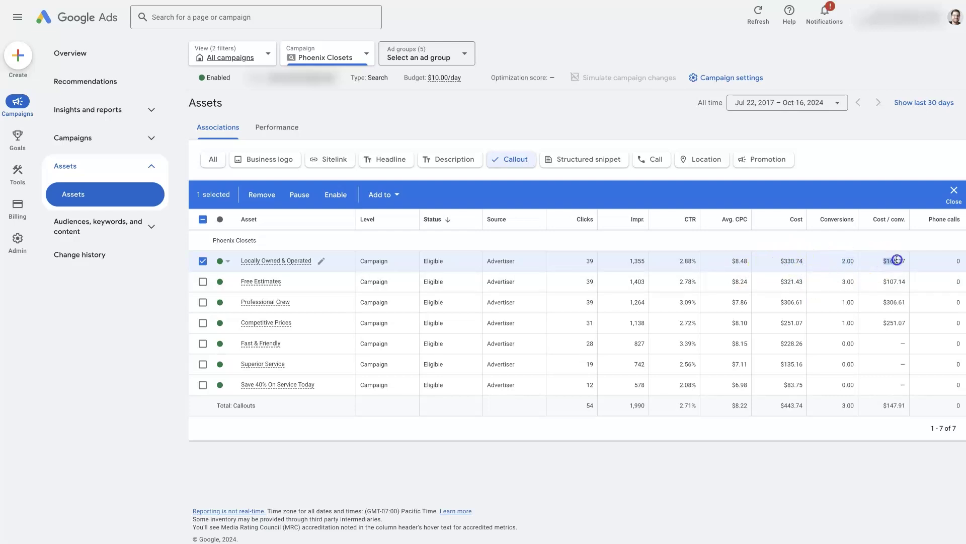
left_click(860, 476)
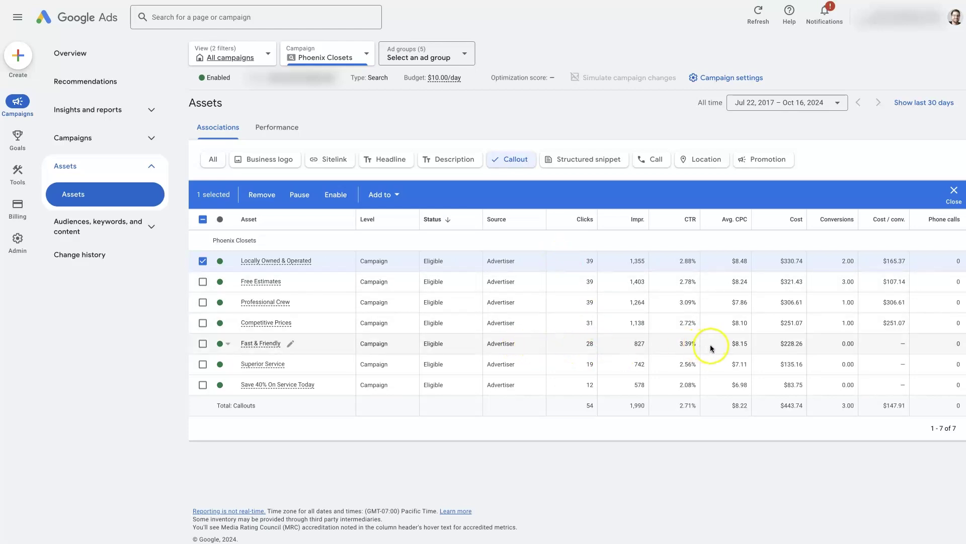
- Examine the CTR, average CPC, cost and conversions of the Fast & Friendly callout
double_click(687, 343)
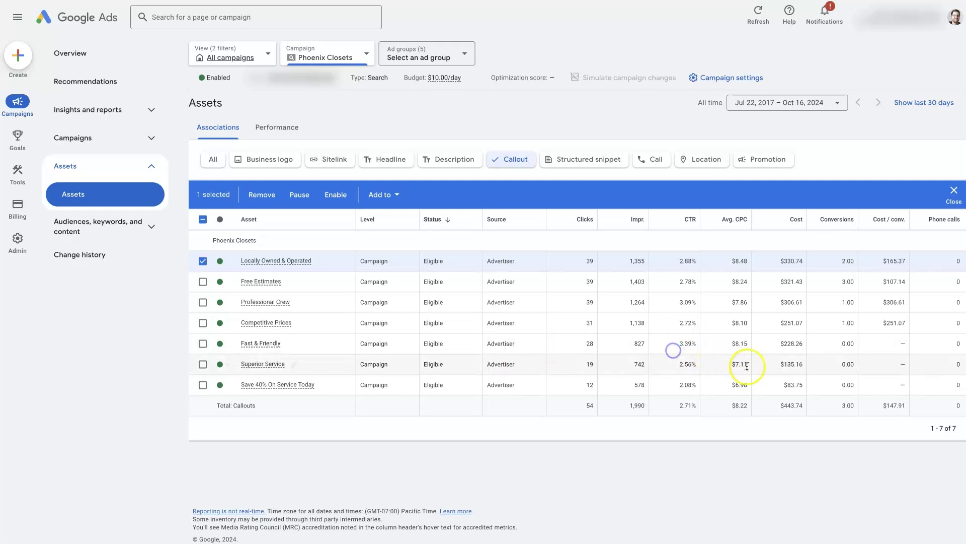
double_click(755, 346)
double_click(786, 344)
mouse_move(803, 344)
left_mouse_down()
mouse_move(771, 347)
mouse_move(813, 350)
left_mouse_up()
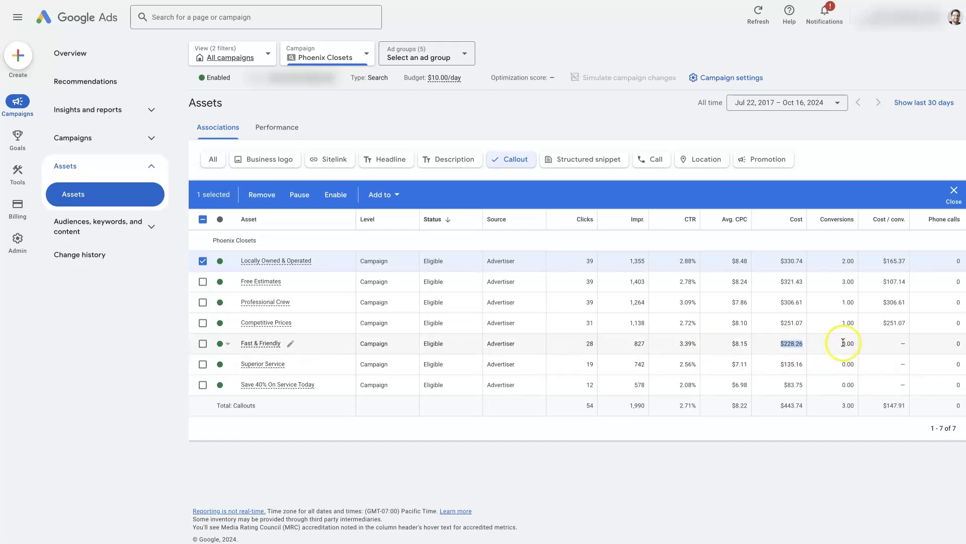
left_click(881, 344)
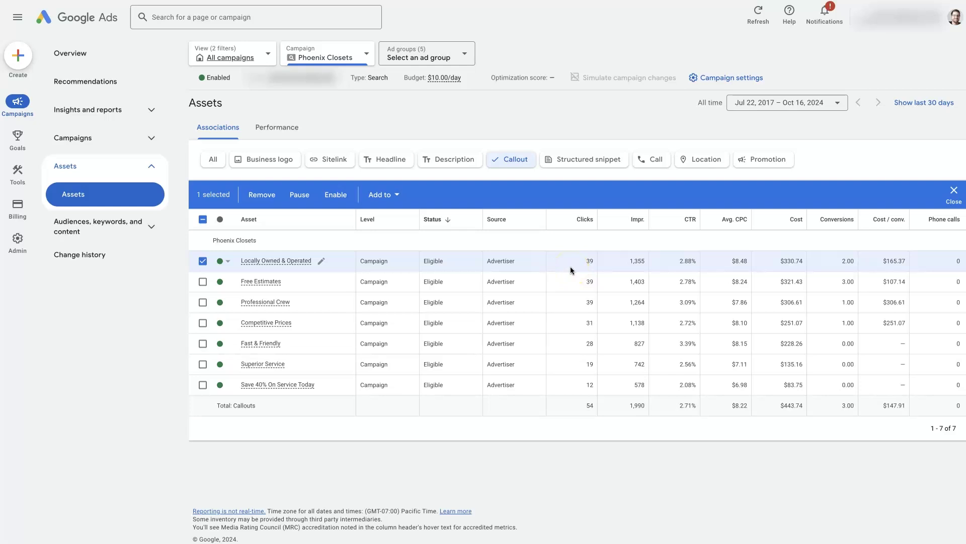
- Return to the Google search results and examine the quote, warranty and star-rating phrases in the first sponsored ad
left_click(527, 222)
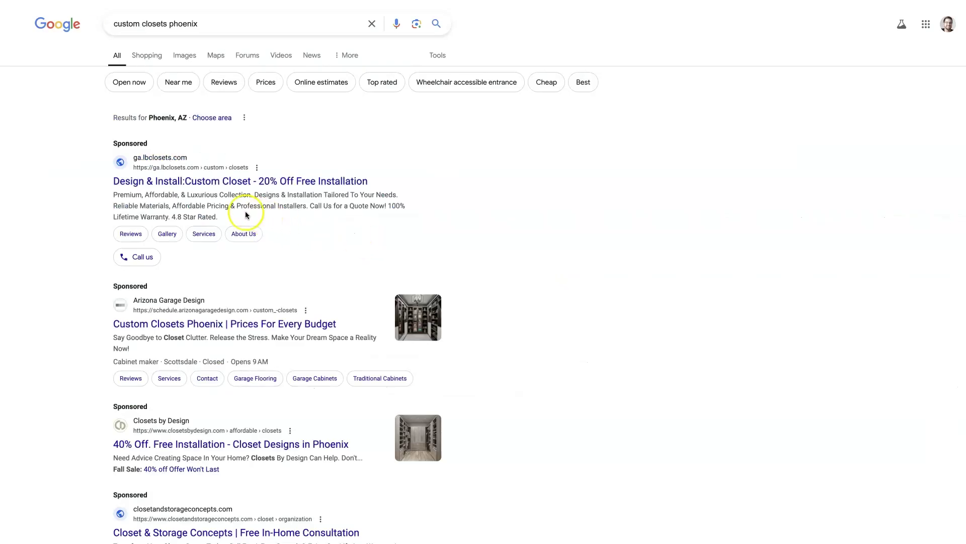
double_click(316, 207)
left_click_drag(317, 208, 220, 215)
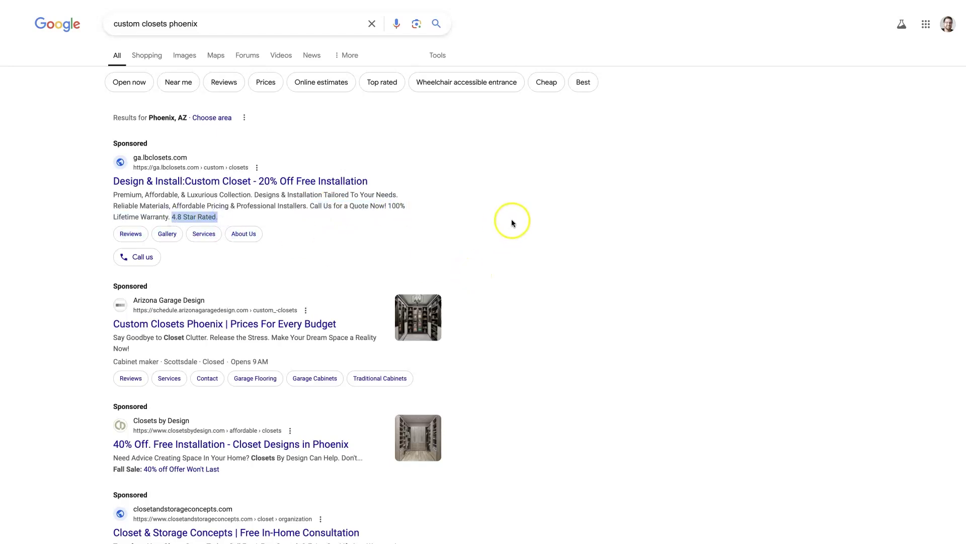
left_click(569, 210)
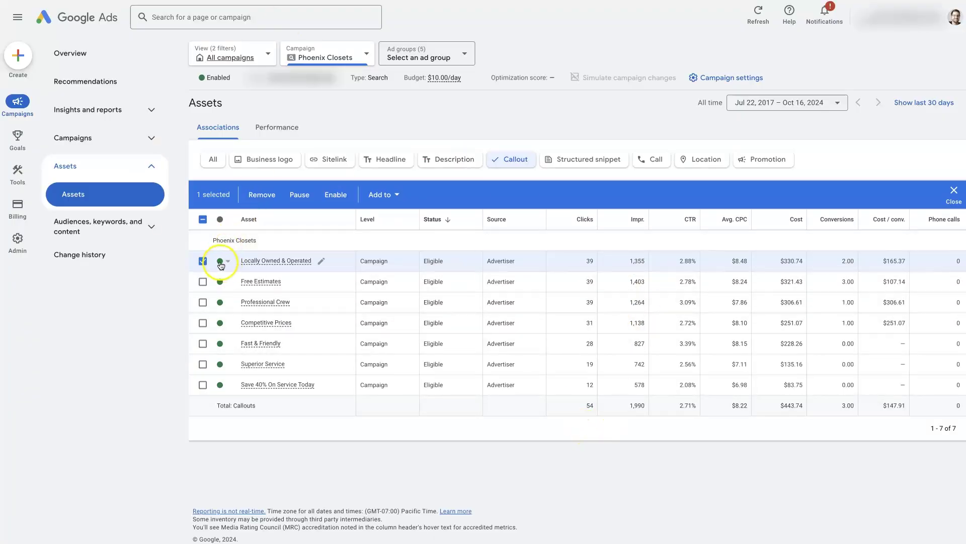
- Back in the Google Ads callout table, select Fast & Friendly instead of Locally Owned & Operated and check its enable, pause and remove options
left_click(203, 261)
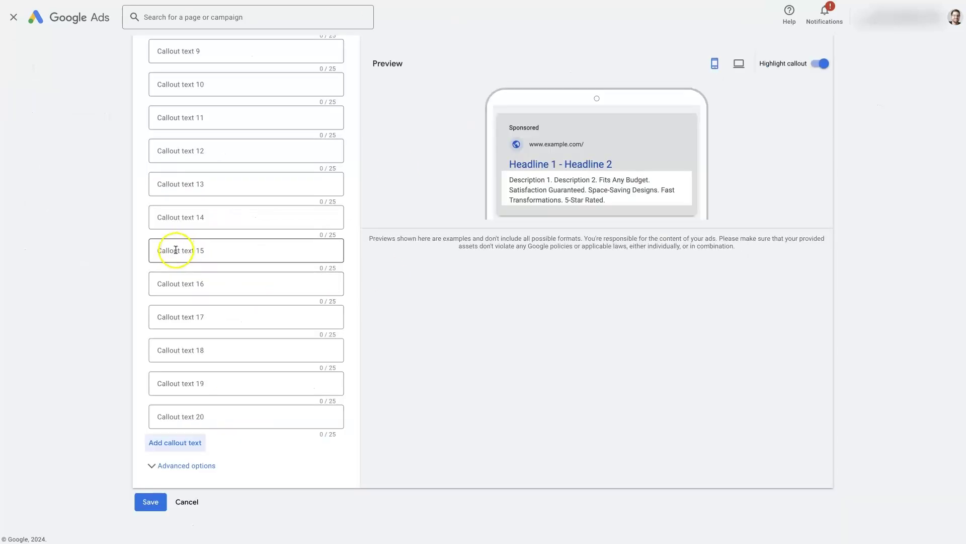
scroll(168, 248, "up", 8)
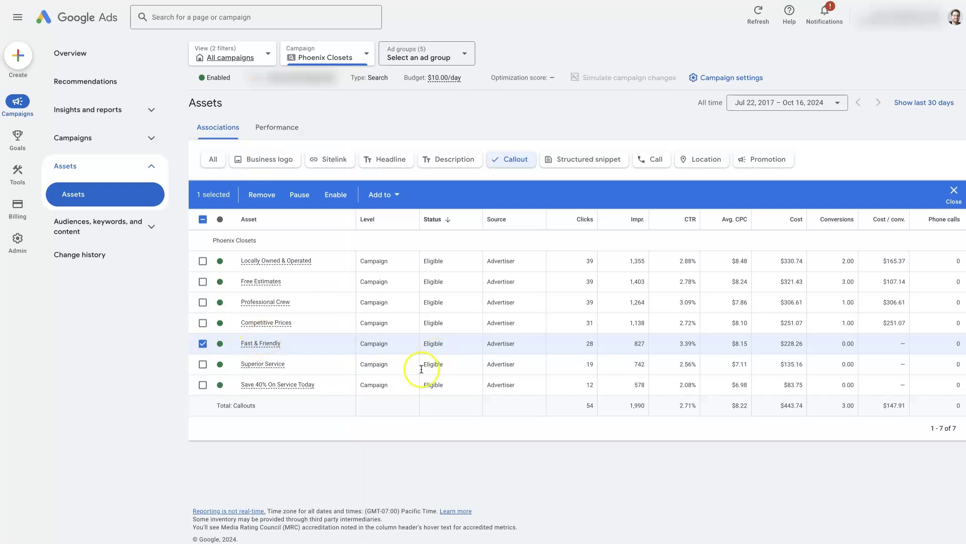
left_click(220, 343)
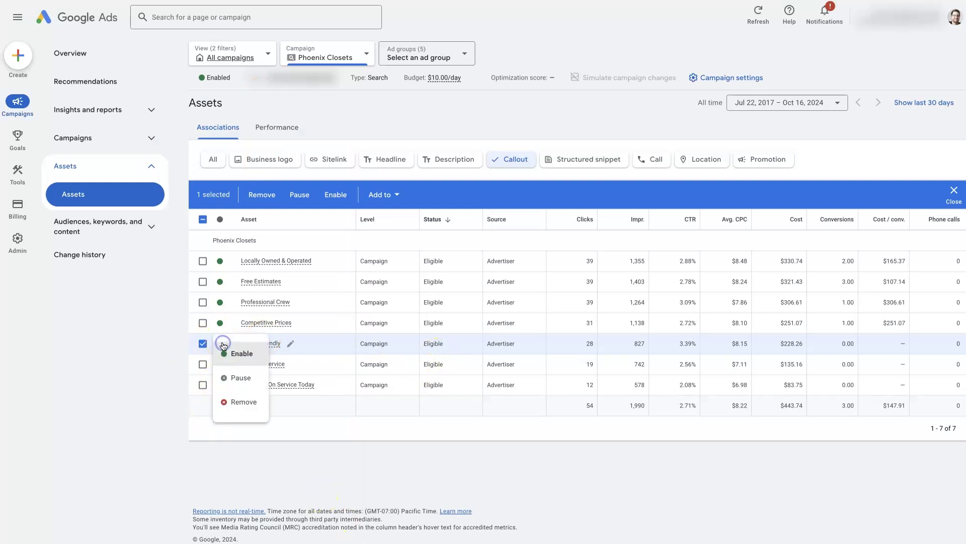
left_click(222, 342)
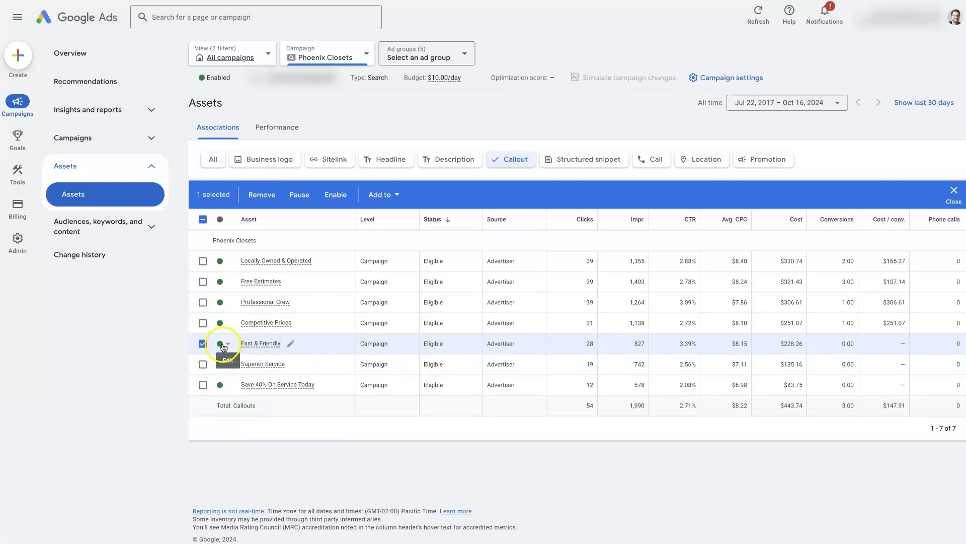
left_click(228, 346)
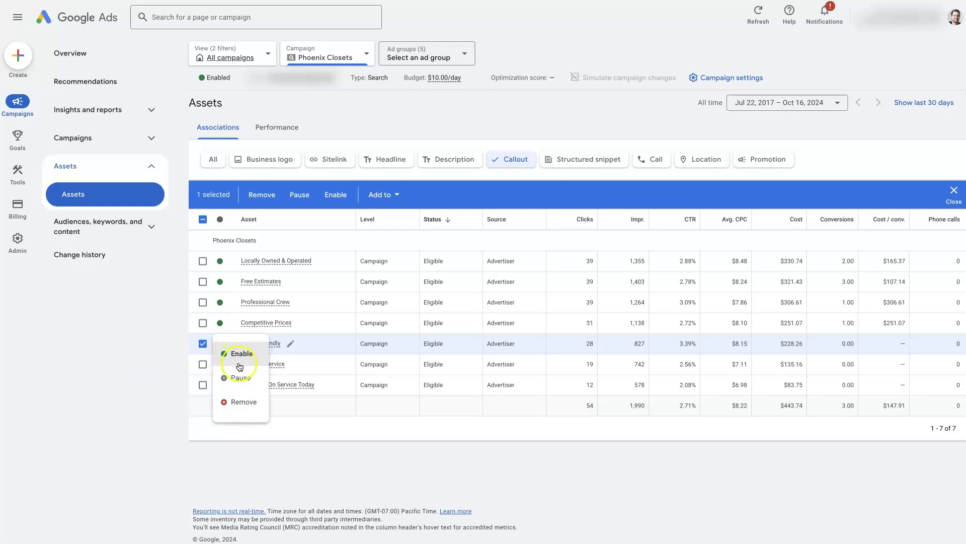
left_click(456, 487)
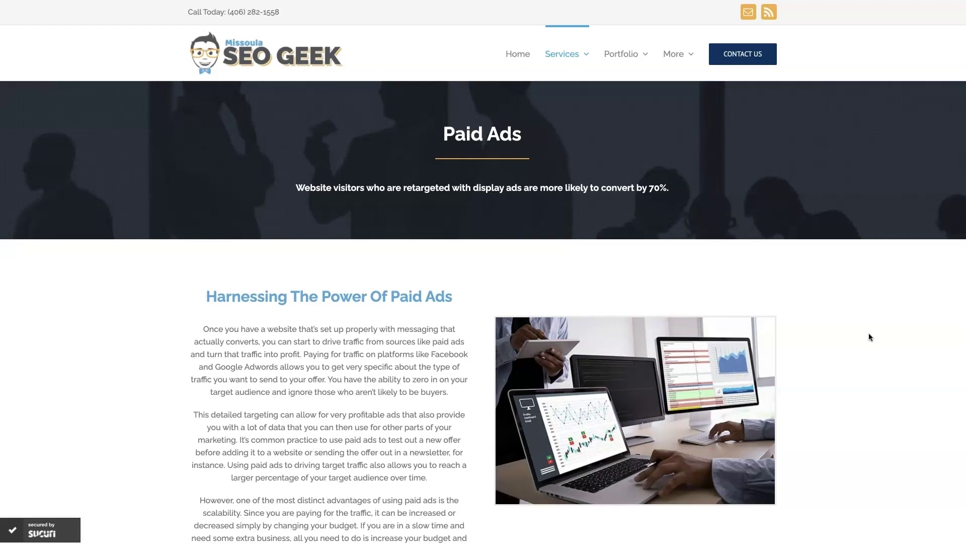
- Read through the Missoula SEO Geek Paid Ads page down to the Google Ads section and reviews, returning to its beginning
scroll(856, 373, "down", 15)
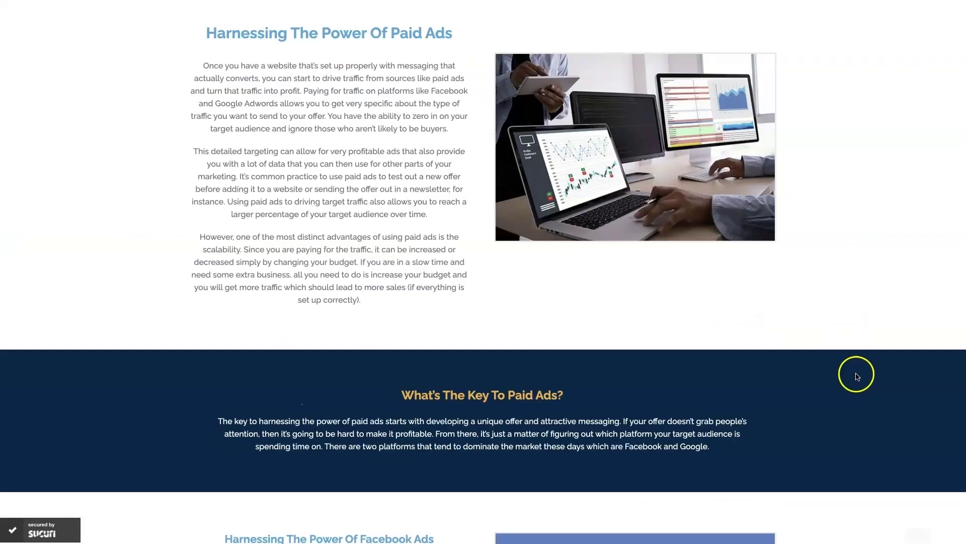
scroll(856, 375, "down", 4)
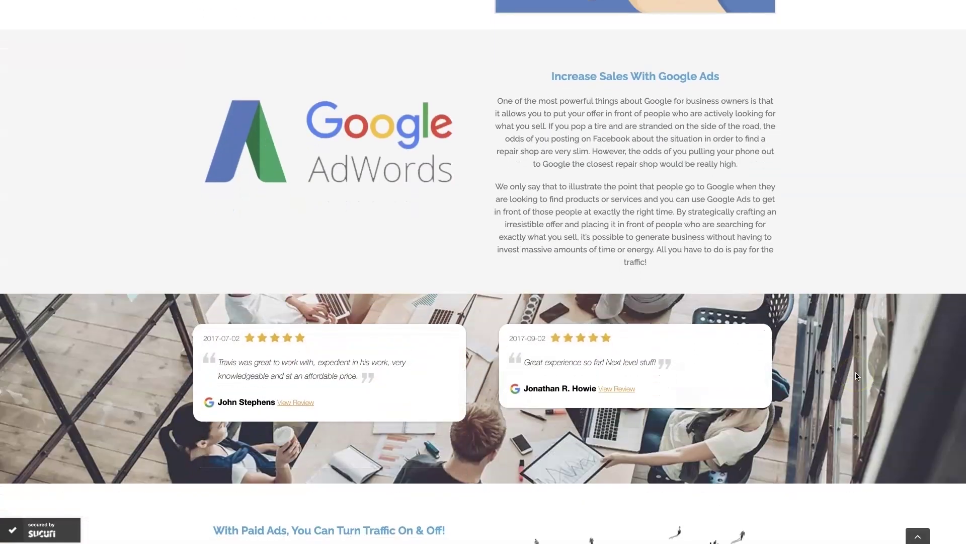
scroll(856, 375, "up", 1)
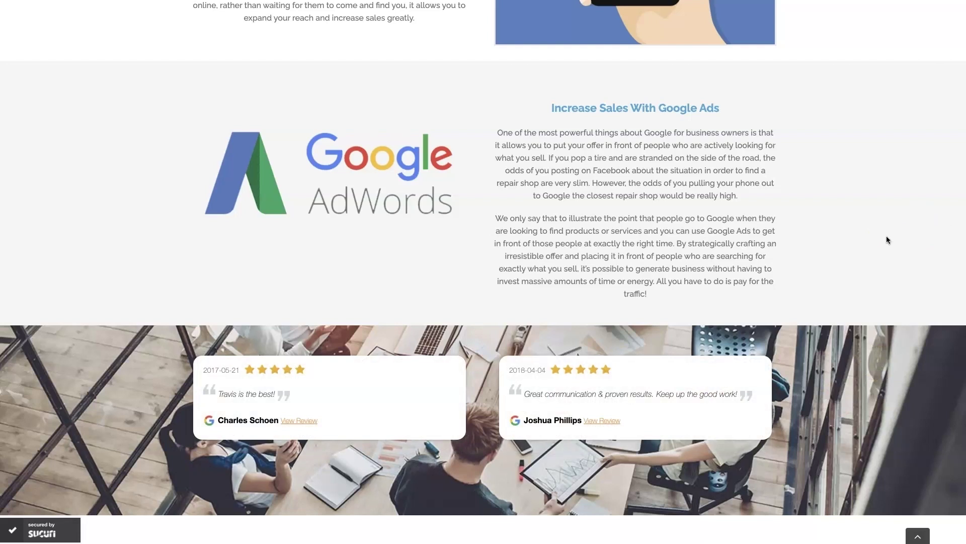
key("Home")
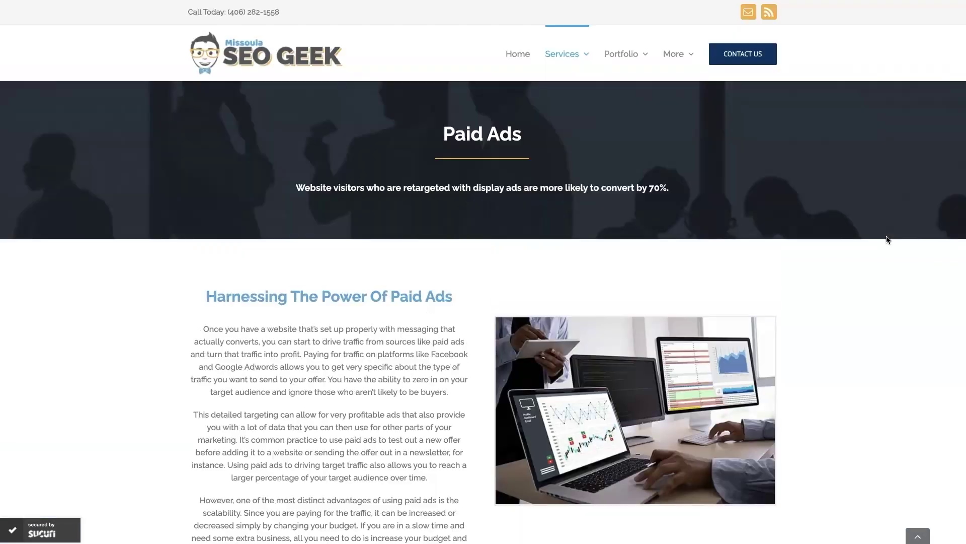